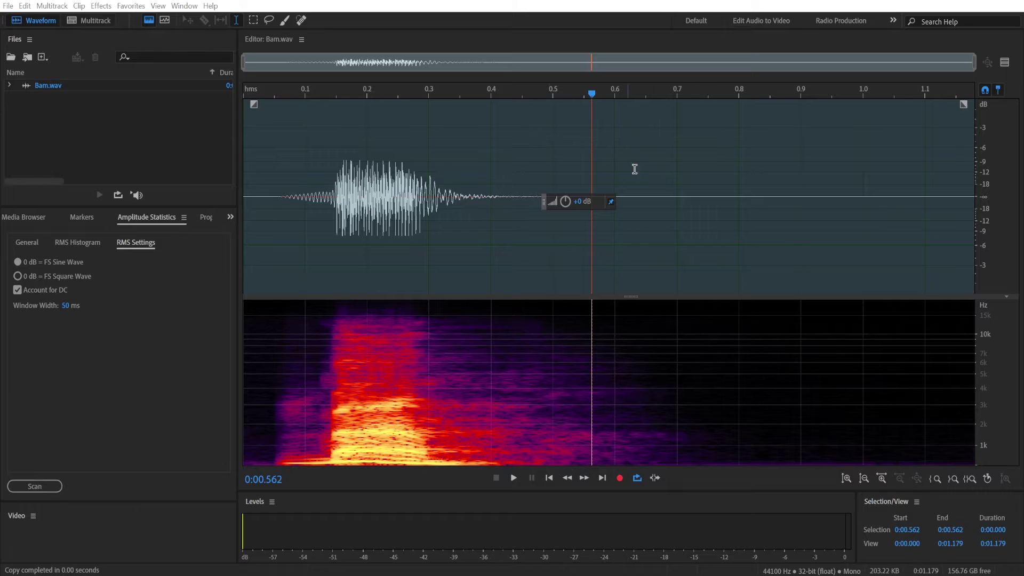
- Select the silent tail of Bam.wav from about 0.832 seconds to the end
{"action": "left_click", "coordinate": [681, 183]}
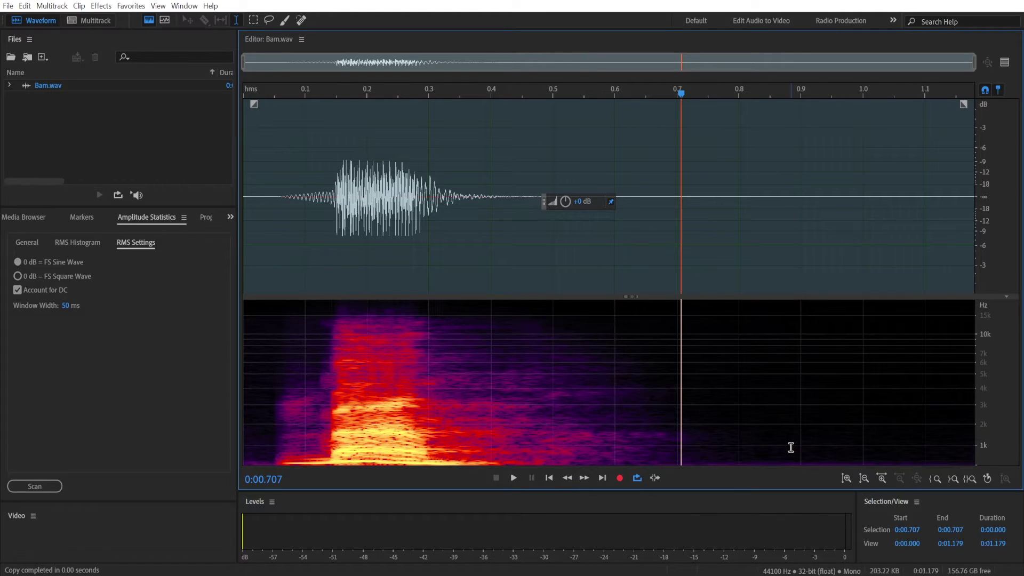
{"action": "left_click_drag", "start_coordinate": [765, 403], "coordinate": [1008, 410]}
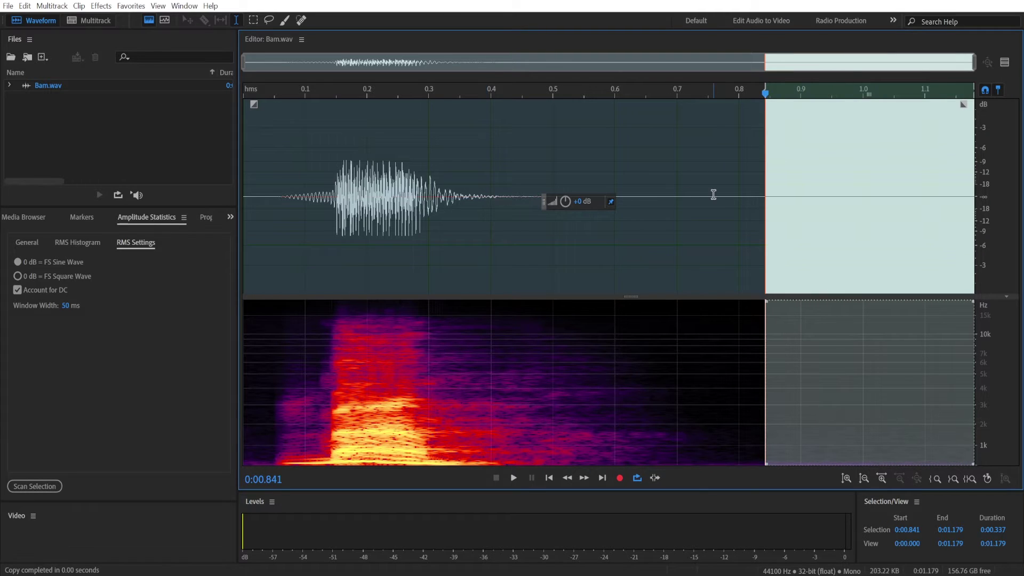
{"action": "left_click", "coordinate": [757, 192]}
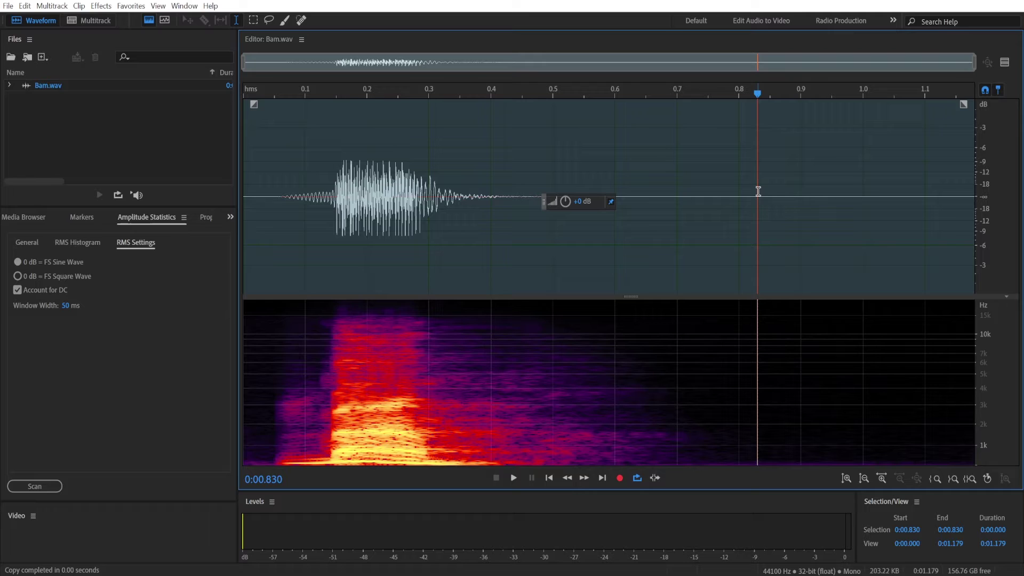
{"action": "left_click", "coordinate": [825, 179]}
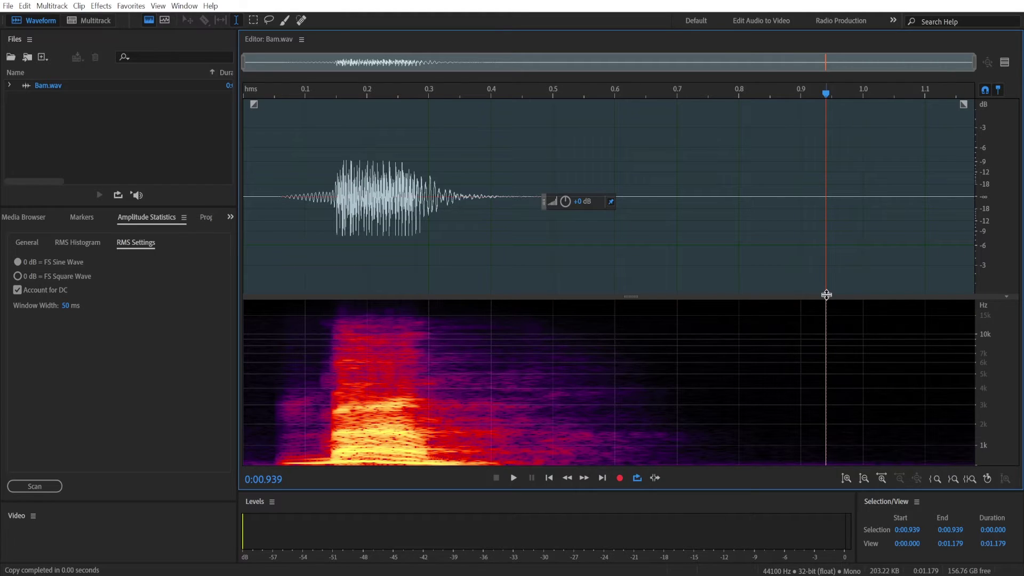
{"action": "left_click", "coordinate": [967, 90]}
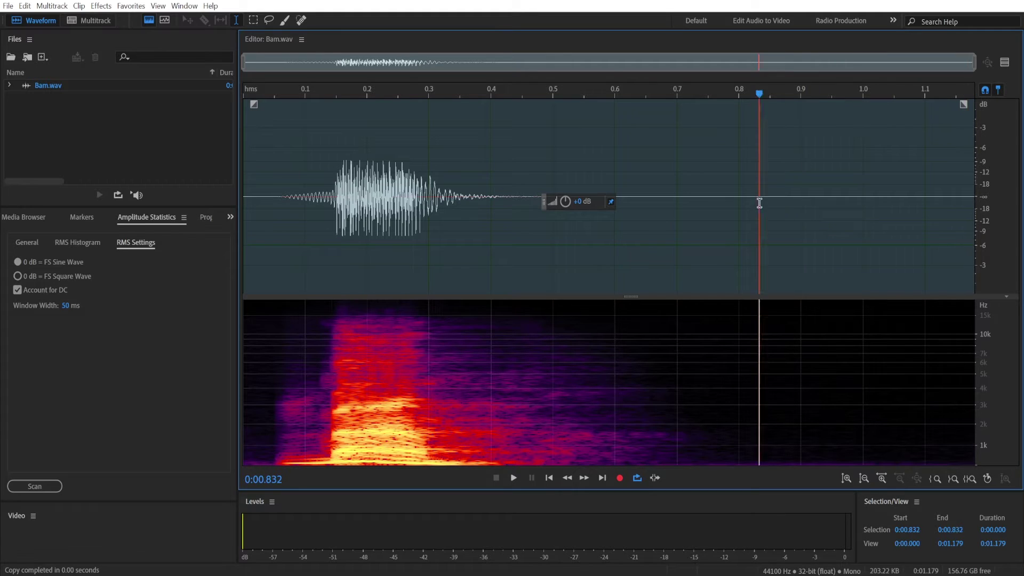
{"action": "left_click_drag", "start_coordinate": [761, 200], "coordinate": [996, 205]}
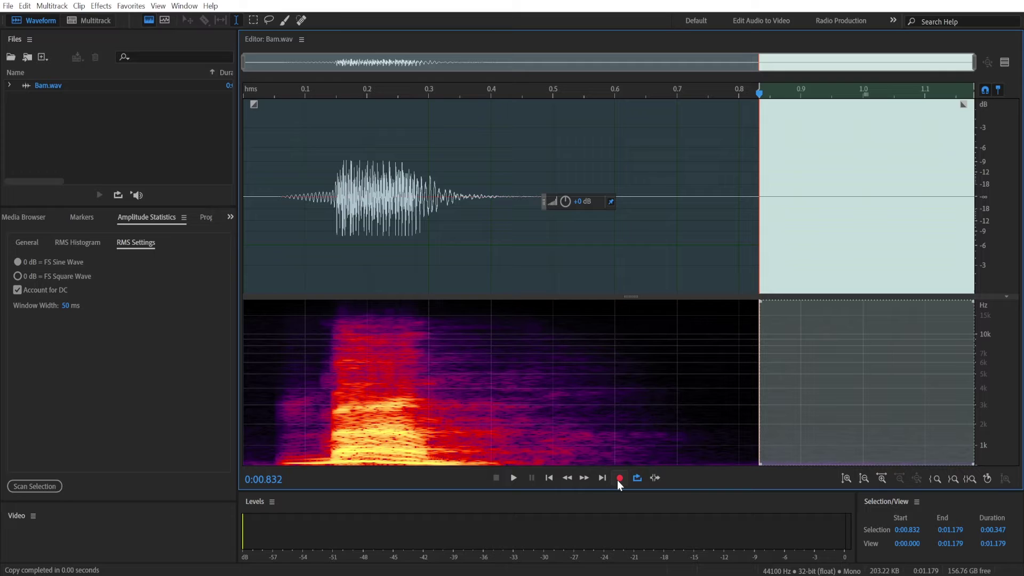
- Paste several copies of the silence at the end, lengthening the file to 2.528 seconds
{"action": "key", "text": "ctrl+v"}
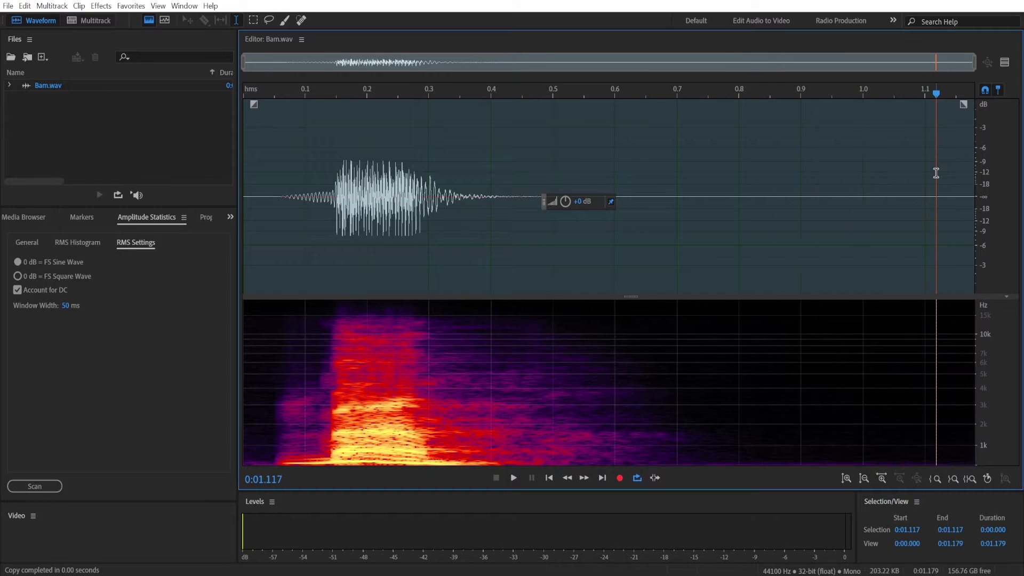
{"action": "left_click", "coordinate": [936, 172]}
{"action": "key", "text": "ctrl+v"}
{"action": "left_click", "coordinate": [866, 173]}
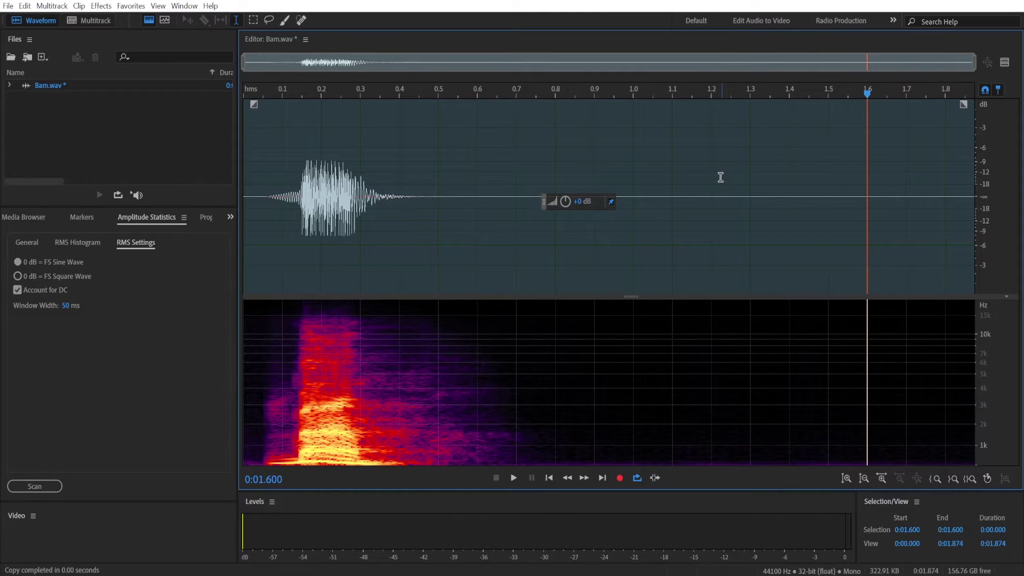
{"action": "left_click_drag", "start_coordinate": [718, 176], "coordinate": [976, 176]}
{"action": "left_click", "coordinate": [837, 183]}
{"action": "key", "text": "ctrl+v"}
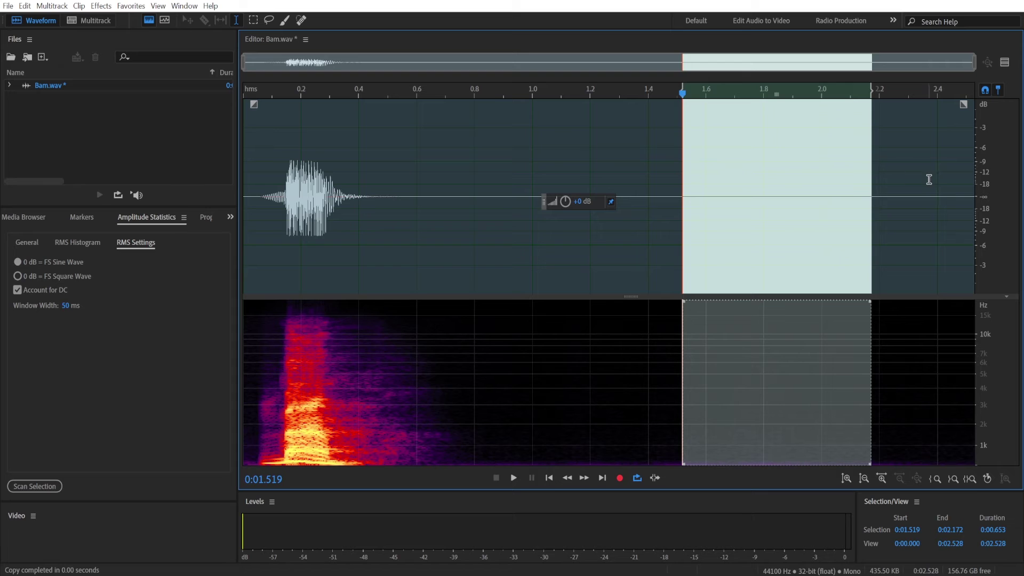
- Select the entire 2.528-second waveform with Ctrl+A
{"action": "left_click", "coordinate": [928, 179]}
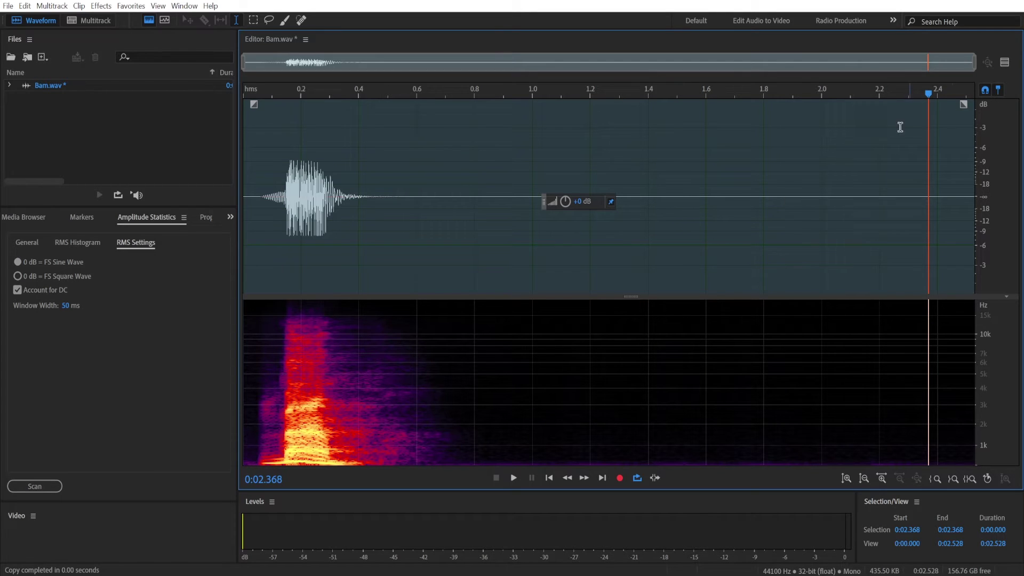
{"action": "left_click", "coordinate": [729, 211]}
{"action": "left_click_drag", "start_coordinate": [729, 211], "coordinate": [838, 229]}
{"action": "left_click", "coordinate": [491, 259]}
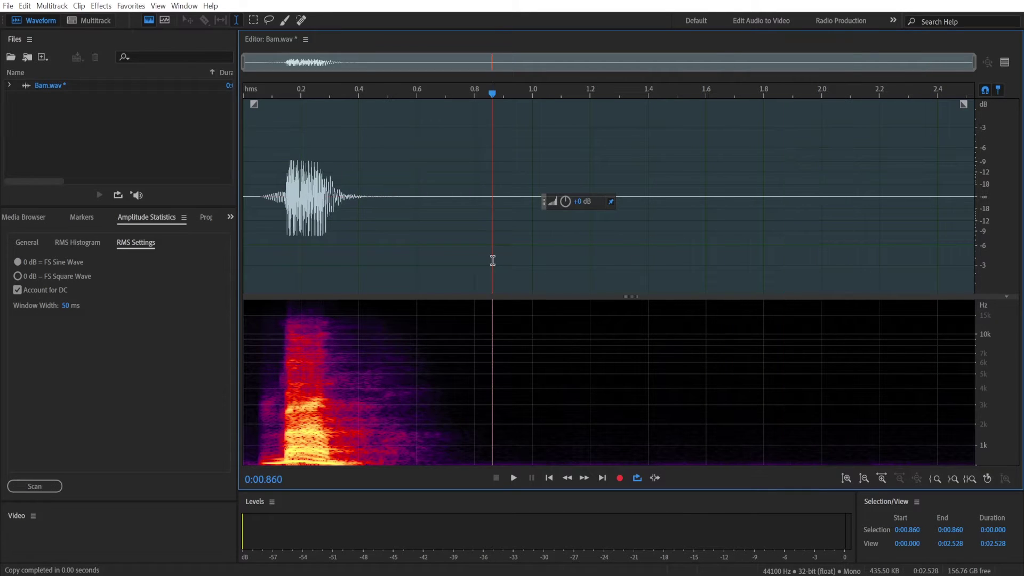
{"action": "key", "text": "ctrl+a"}
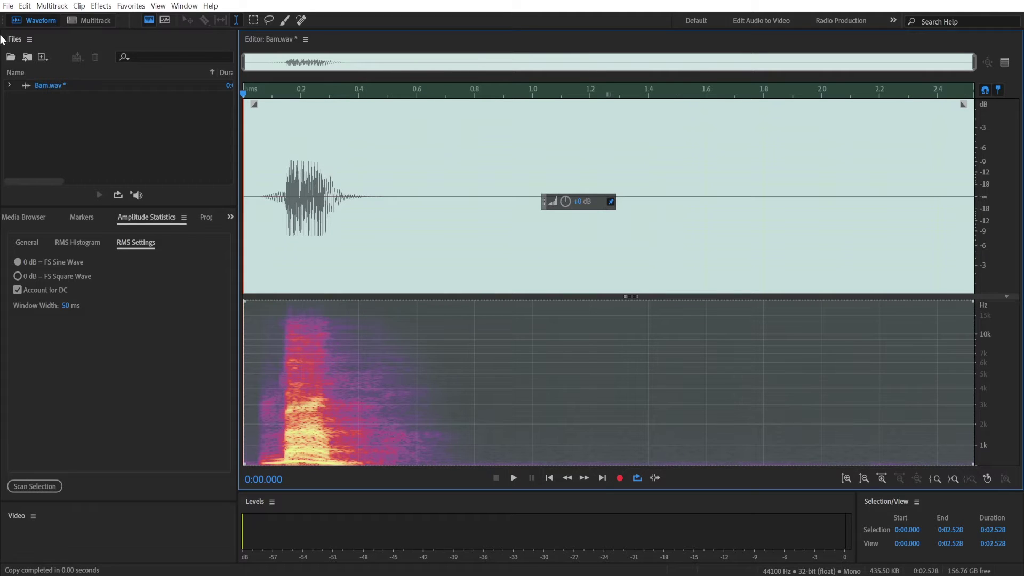
- Open Effects > Reverb > Surround Reverb, which loads Trapped In The Well with the Deep Well impulse
{"action": "left_click", "coordinate": [103, 6]}
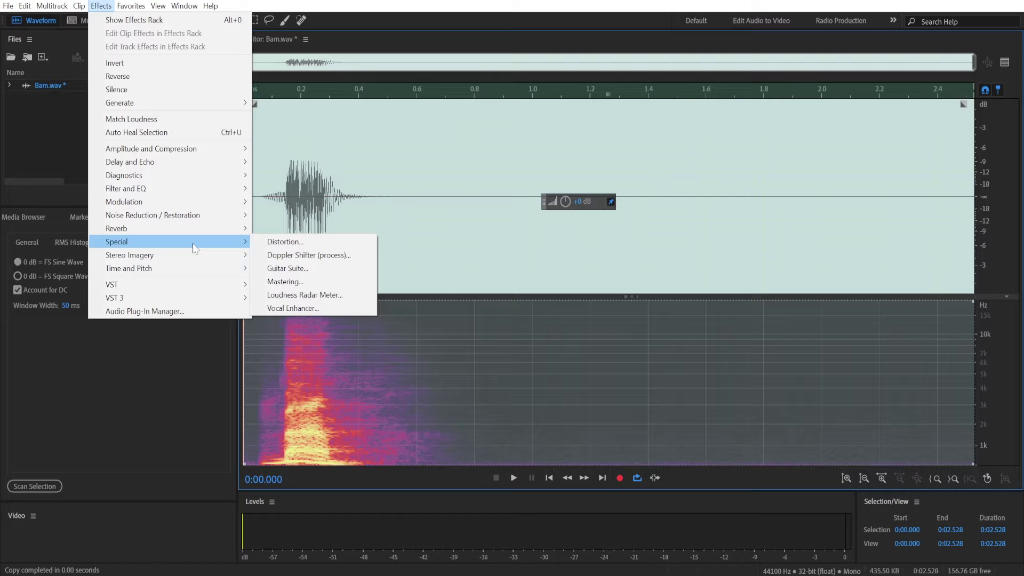
{"action": "mouse_move", "coordinate": [187, 231]}
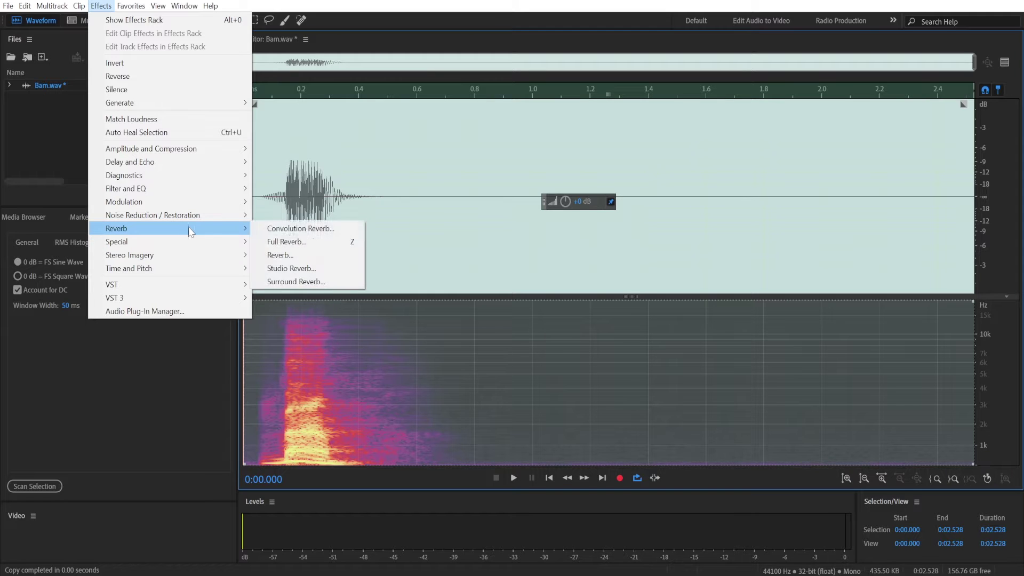
{"action": "left_click", "coordinate": [301, 281]}
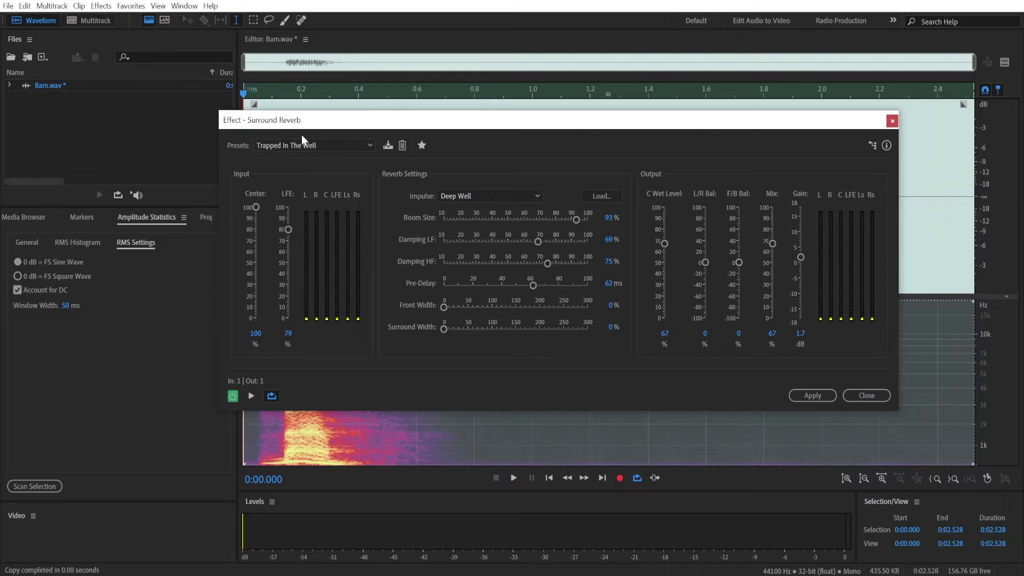
- Keep the Trapped In The Well preset and bypass the reverb with its power button
{"action": "left_click", "coordinate": [367, 145]}
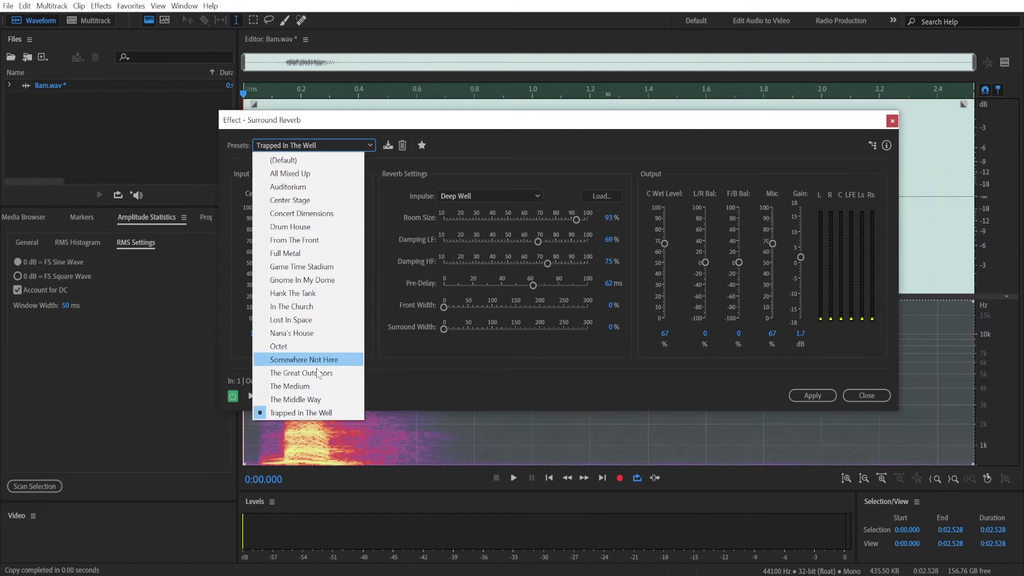
{"action": "left_click", "coordinate": [289, 414]}
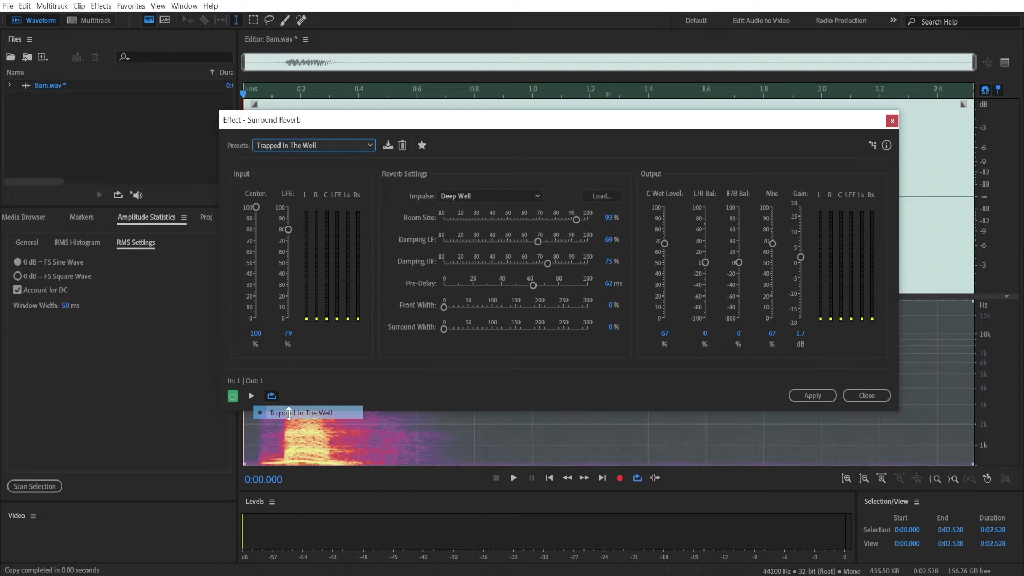
{"action": "left_click", "coordinate": [232, 396]}
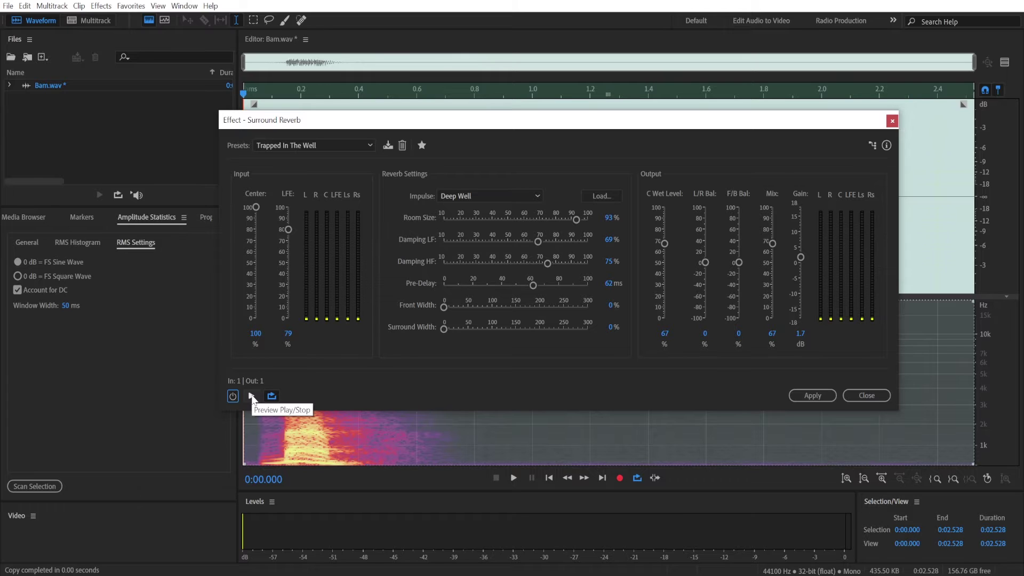
- Preview Bam.wav dry, then switch the reverb back on and preview it again
{"action": "left_click", "coordinate": [252, 397]}
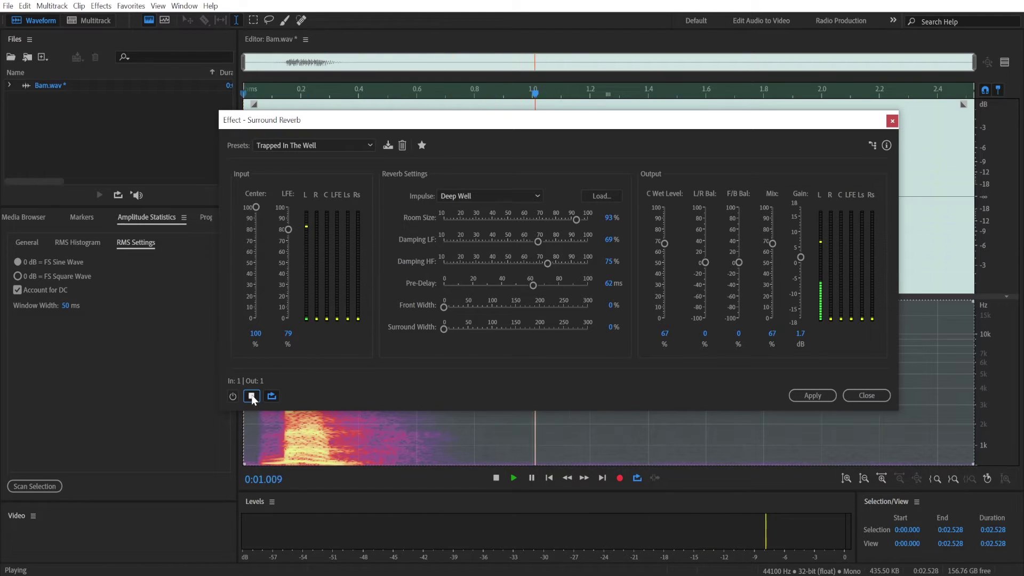
{"action": "left_click", "coordinate": [251, 398]}
{"action": "left_click", "coordinate": [248, 440]}
{"action": "left_click", "coordinate": [232, 396]}
{"action": "left_click", "coordinate": [251, 396]}
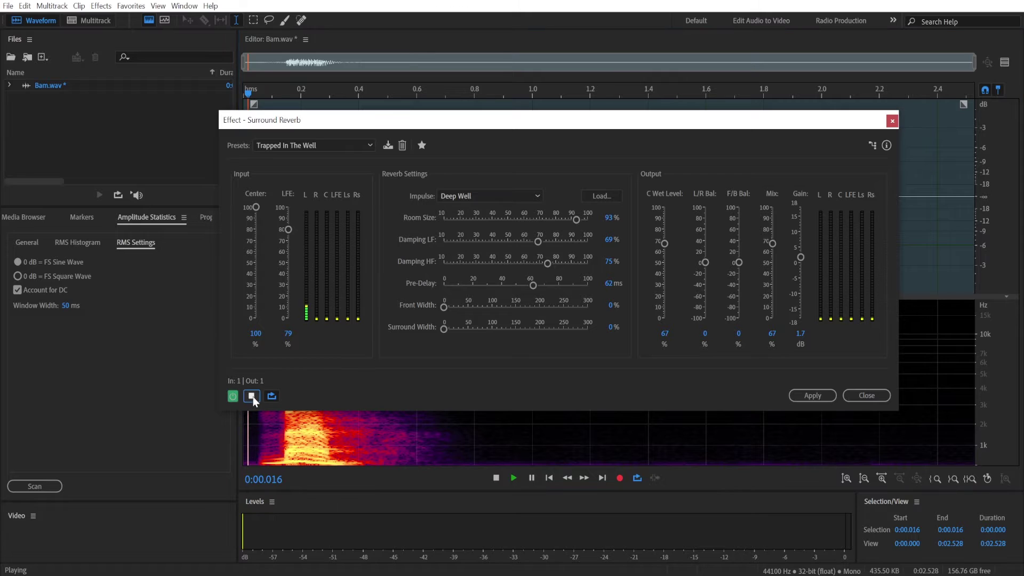
{"action": "left_click", "coordinate": [251, 398]}
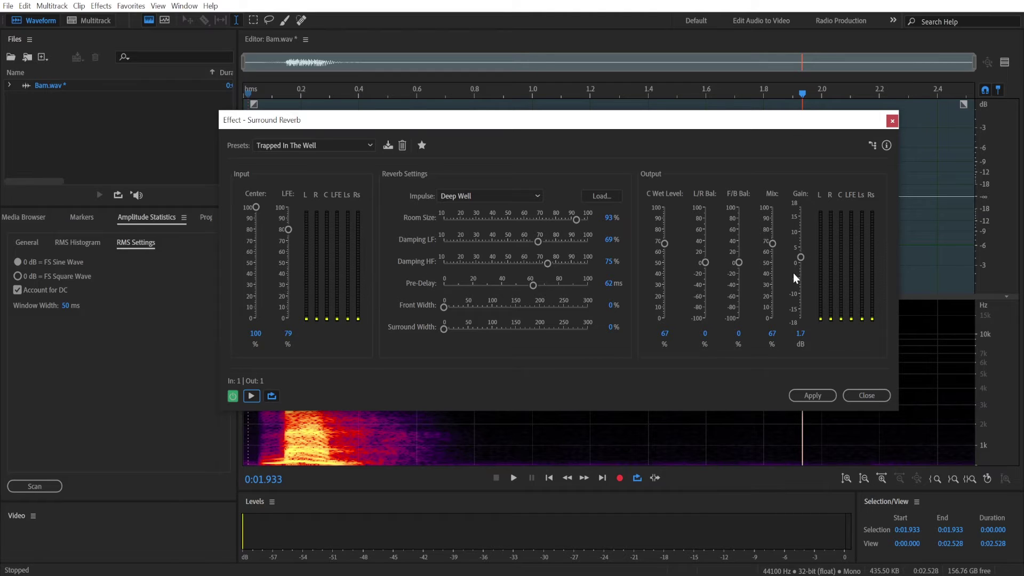
- Raise the reverb output gain and preview the result
{"action": "left_click_drag", "start_coordinate": [801, 258], "coordinate": [806, 239]}
{"action": "left_click", "coordinate": [252, 398]}
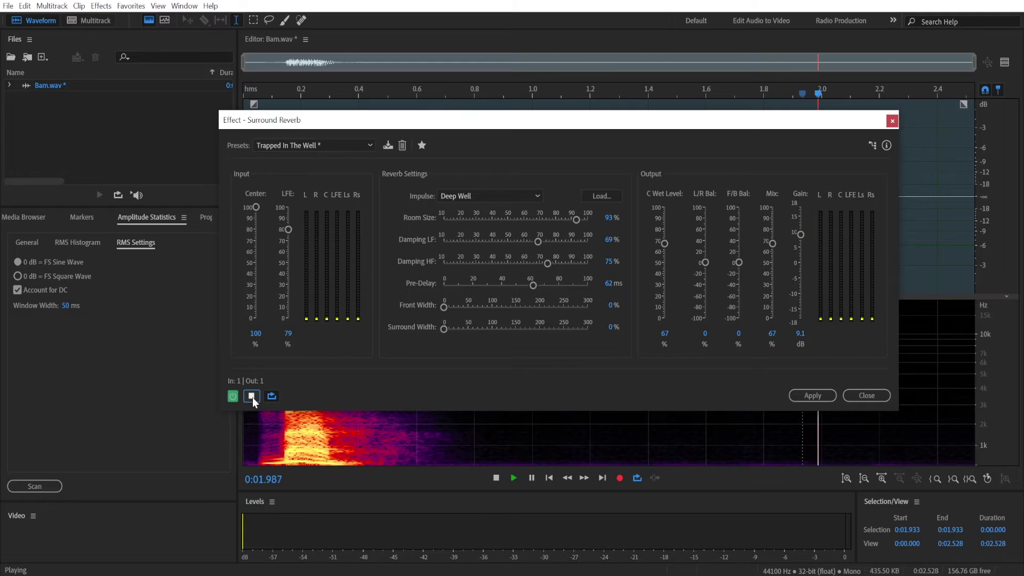
{"action": "left_click", "coordinate": [252, 398]}
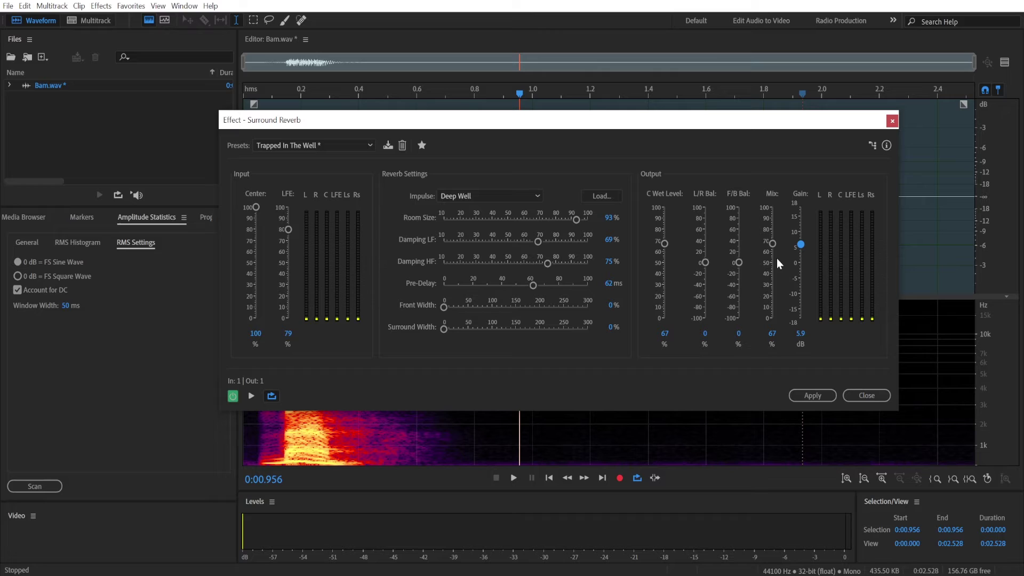
- Preview the reverb with a wetter Output Mix, then at a 12% mix
{"action": "left_click_drag", "start_coordinate": [774, 242], "coordinate": [775, 223]}
{"action": "left_click", "coordinate": [251, 395]}
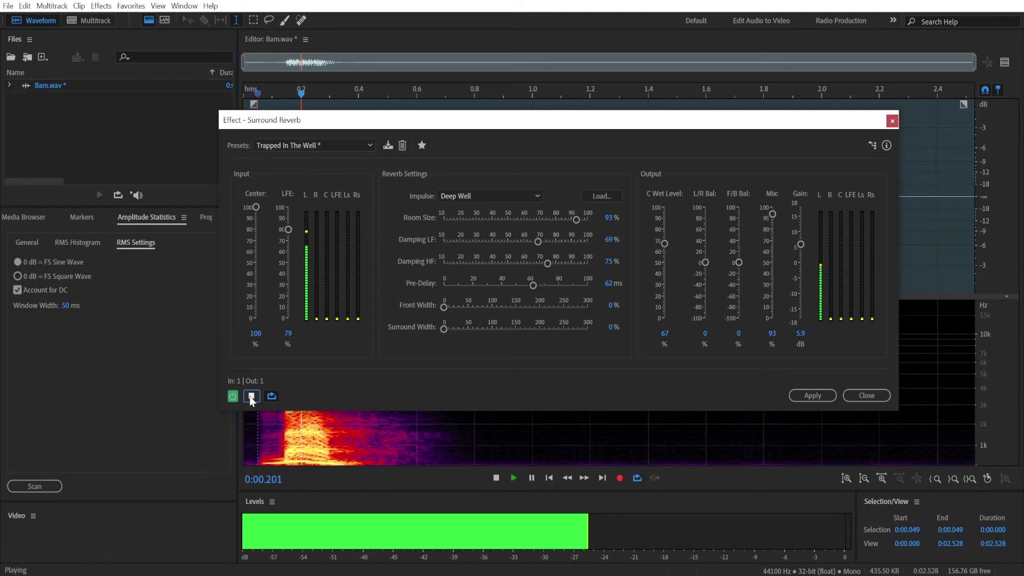
{"action": "left_click", "coordinate": [251, 397]}
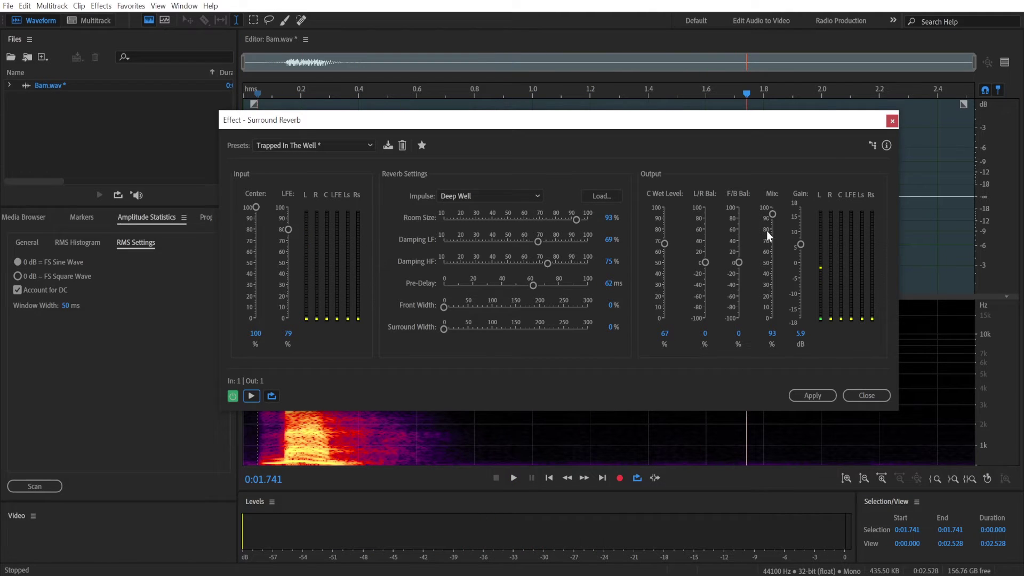
{"action": "left_click_drag", "start_coordinate": [772, 214], "coordinate": [772, 305]}
{"action": "left_click", "coordinate": [251, 396]}
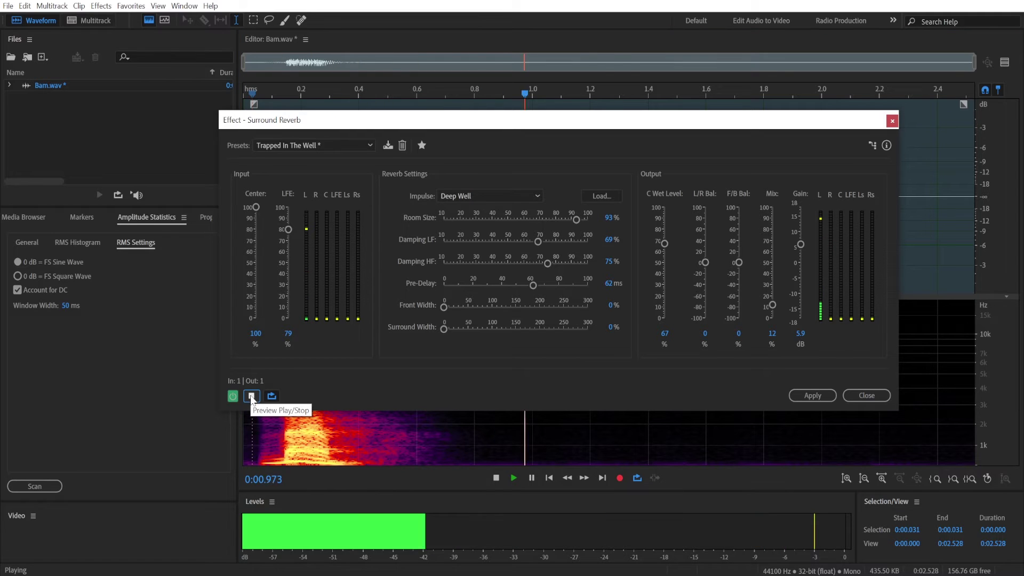
{"action": "left_click", "coordinate": [251, 396]}
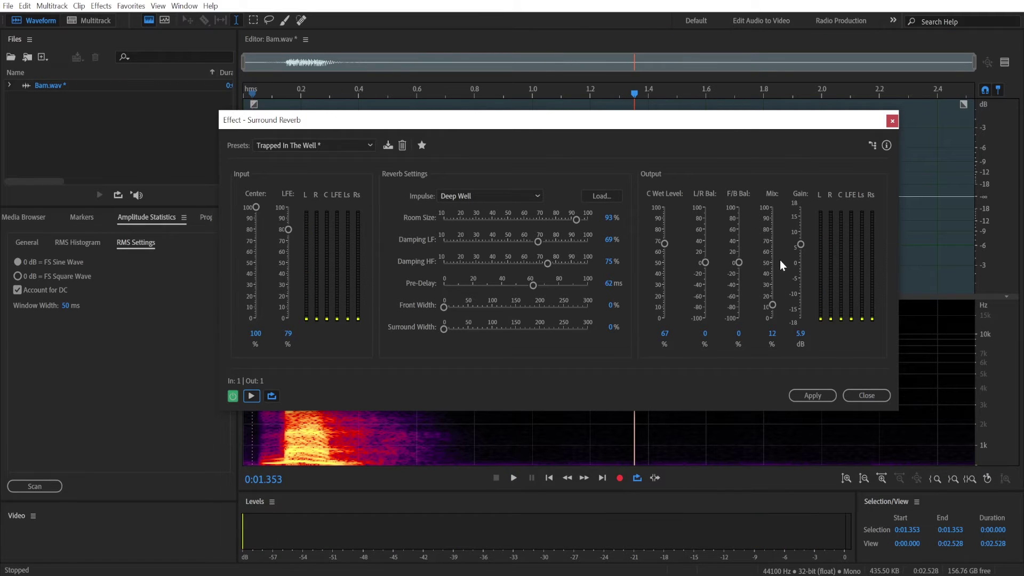
- Try the Output Mix at 43% and 14%, finishing at 78%
{"action": "left_click_drag", "start_coordinate": [769, 306], "coordinate": [776, 270]}
{"action": "left_click_drag", "start_coordinate": [773, 237], "coordinate": [771, 307]}
{"action": "left_click_drag", "start_coordinate": [769, 303], "coordinate": [771, 231]}
- Lower Damping LF and Damping HF and preview the less-damped reverb
{"action": "left_click_drag", "start_coordinate": [537, 241], "coordinate": [473, 242]}
{"action": "left_click_drag", "start_coordinate": [545, 263], "coordinate": [474, 265]}
{"action": "left_click", "coordinate": [252, 395]}
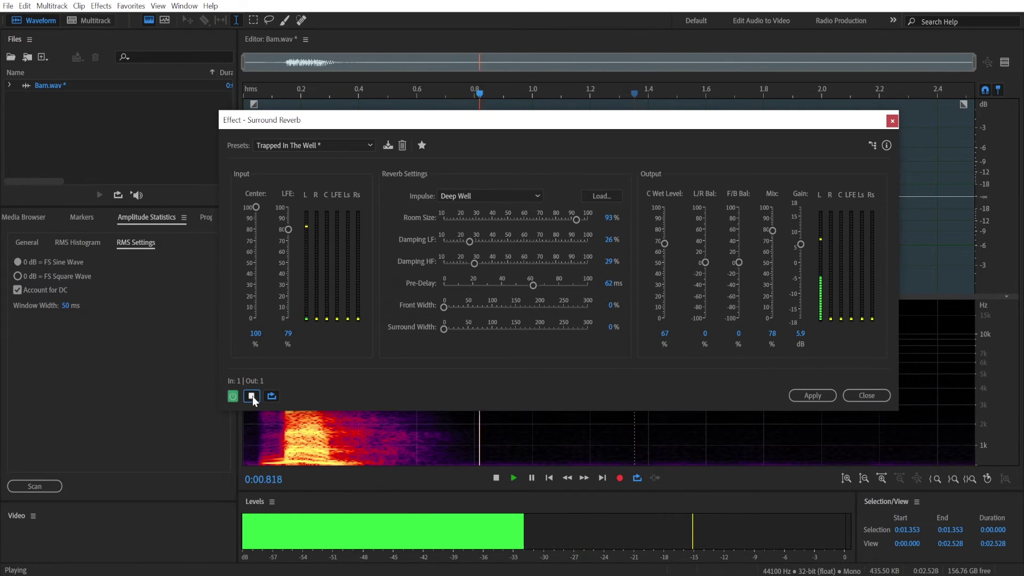
{"action": "left_click", "coordinate": [252, 395]}
- Raise Damping LF to 92% and preview the heavily damped reverb
{"action": "left_click_drag", "start_coordinate": [469, 242], "coordinate": [575, 242]}
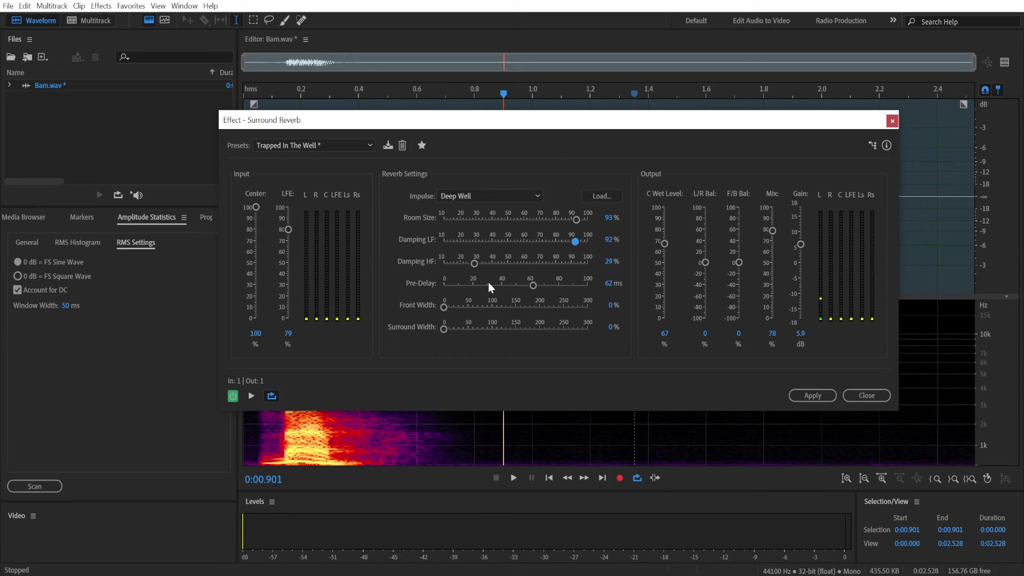
{"action": "left_click", "coordinate": [251, 396]}
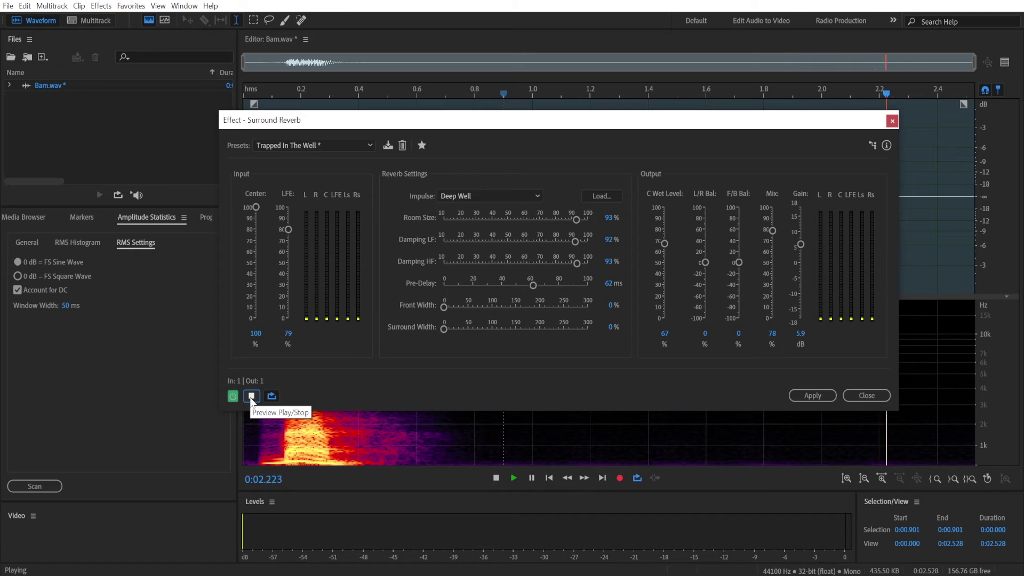
{"action": "left_click", "coordinate": [251, 395]}
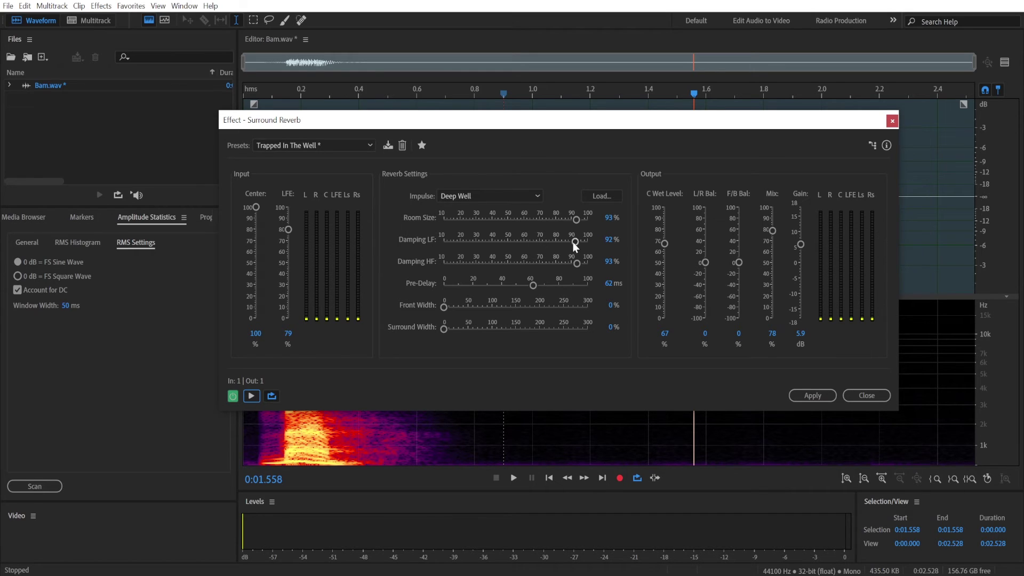
- Ease Damping LF to 57% and Damping HF to 59%, and set Pre-Delay to 57 ms
{"action": "left_click_drag", "start_coordinate": [574, 242], "coordinate": [521, 241]}
{"action": "left_click_drag", "start_coordinate": [577, 264], "coordinate": [524, 261]}
{"action": "mouse_move", "coordinate": [533, 286]}
{"action": "left_mouse_down"}
{"action": "mouse_move", "coordinate": [559, 288]}
{"action": "mouse_move", "coordinate": [504, 292]}
{"action": "mouse_move", "coordinate": [545, 292]}
{"action": "mouse_move", "coordinate": [526, 292]}
{"action": "left_mouse_up"}
- Load Lost In Space (Space Capsule impulse, Room Size 68%, Pre-Delay 14 ms) and preview it
{"action": "left_click", "coordinate": [298, 146]}
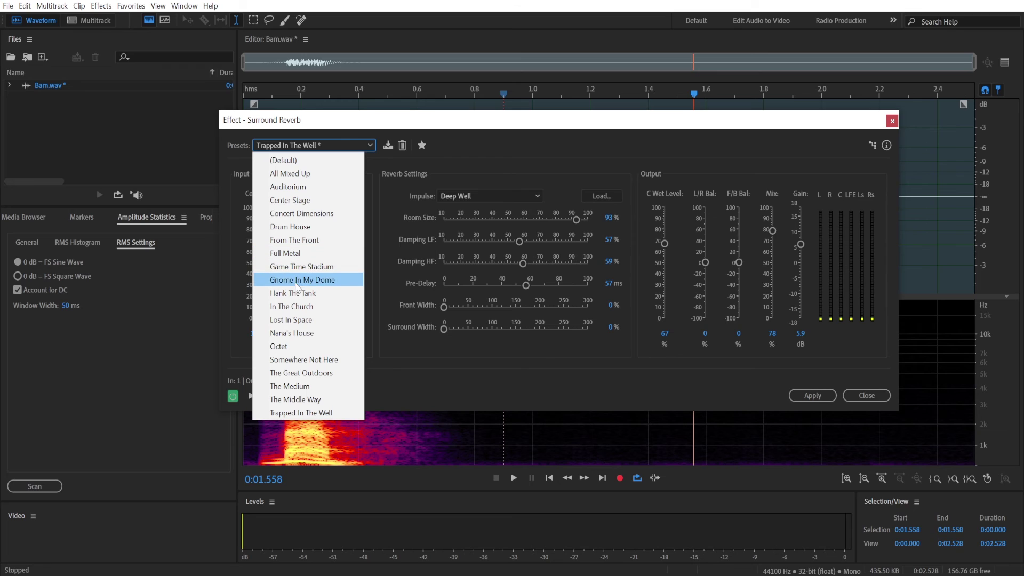
{"action": "left_click", "coordinate": [278, 322]}
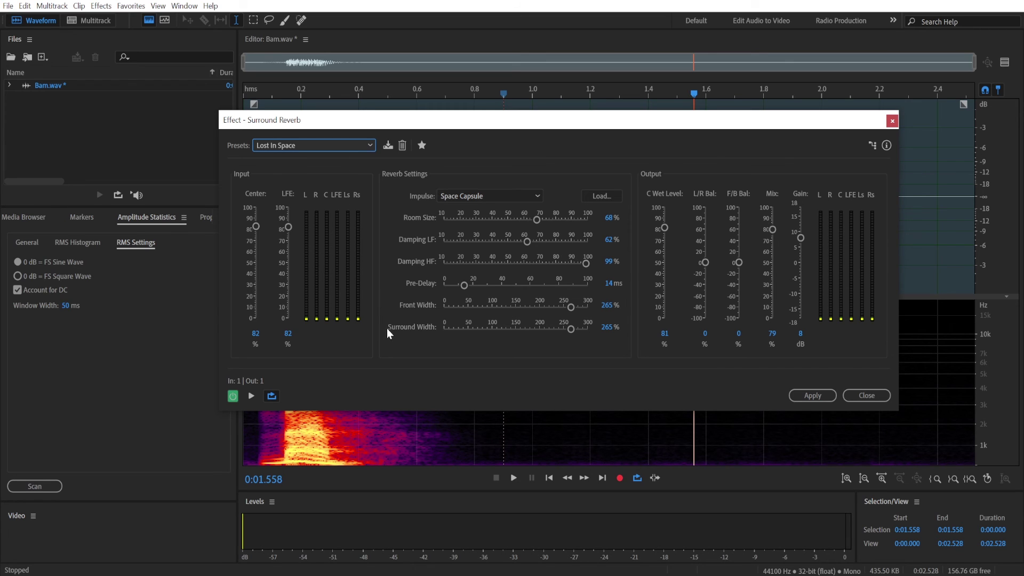
{"action": "left_click", "coordinate": [252, 396]}
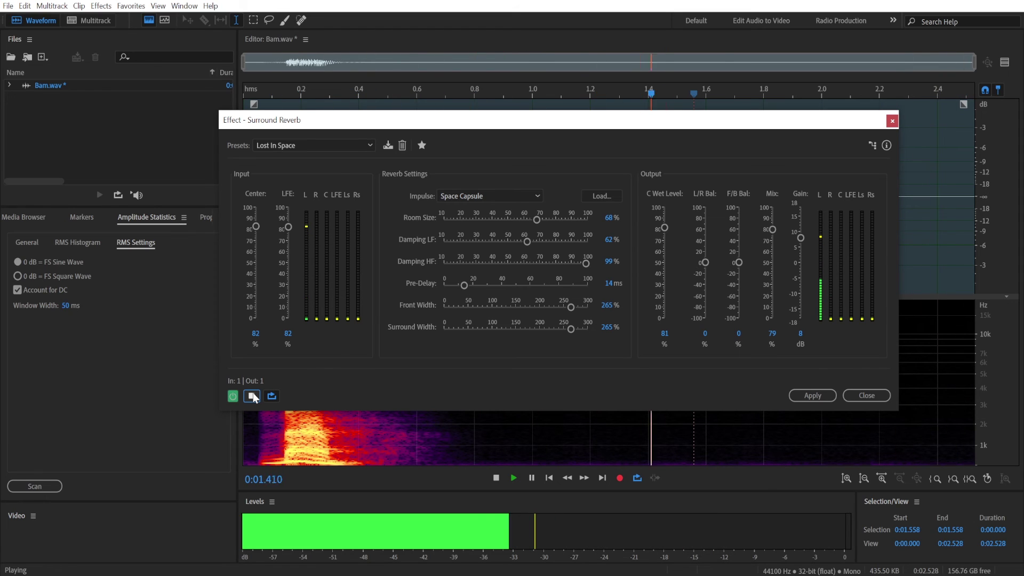
{"action": "left_click", "coordinate": [251, 396]}
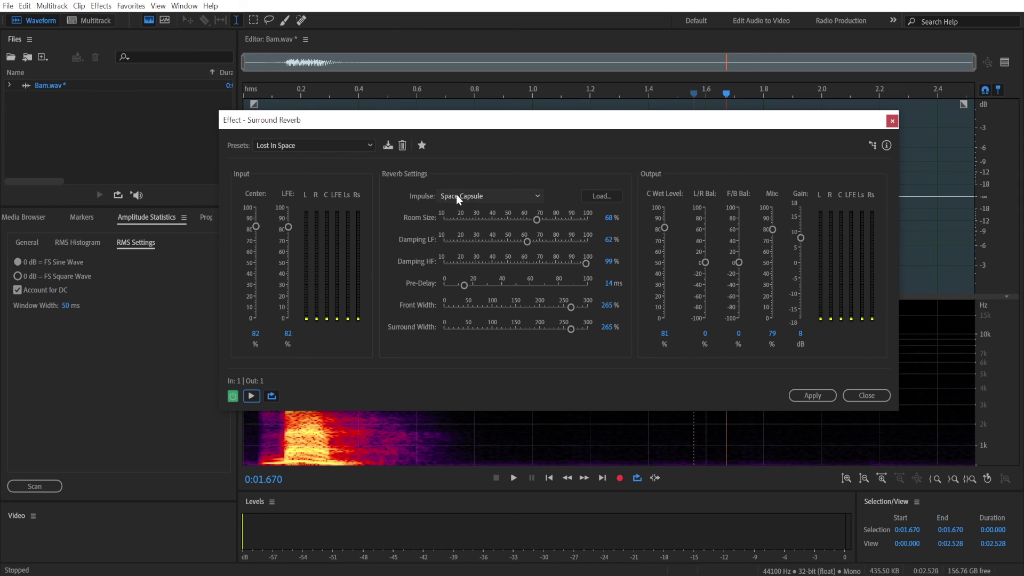
- Switch the impulse to Large Metallic Cylinder, raise the gain to 10.9 dB, and preview
{"action": "left_click", "coordinate": [480, 197]}
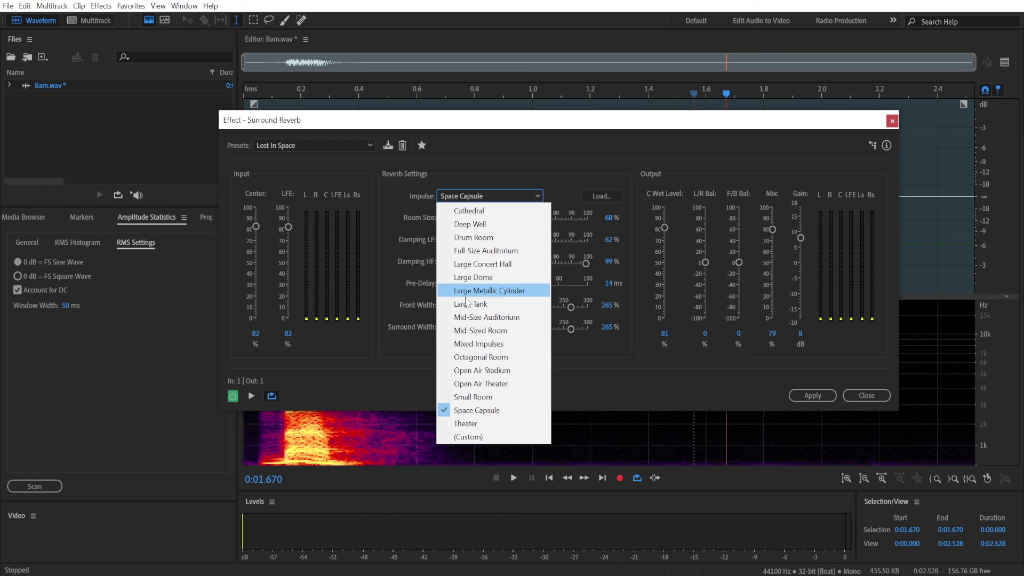
{"action": "left_click", "coordinate": [500, 292]}
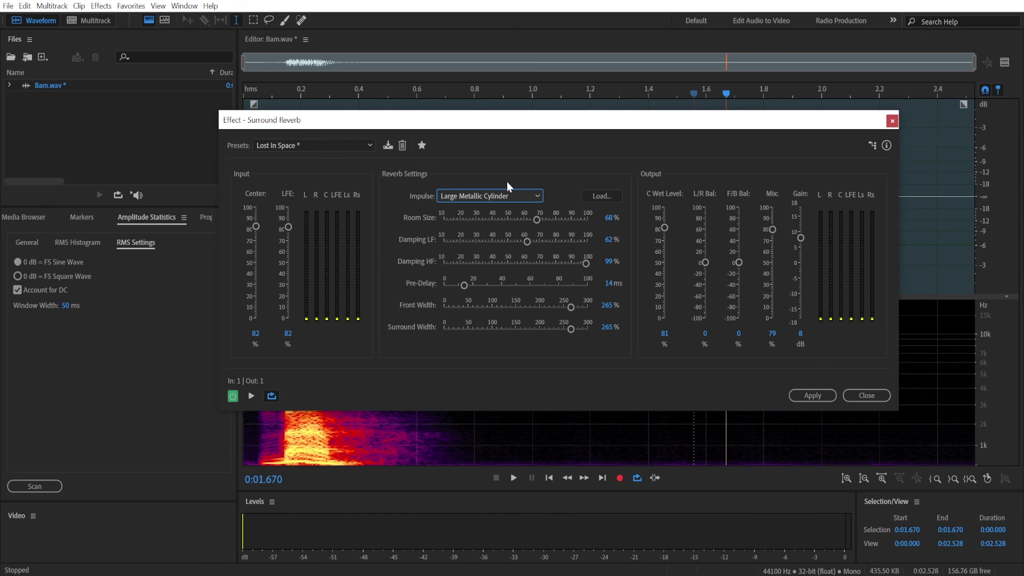
{"action": "left_click", "coordinate": [251, 396]}
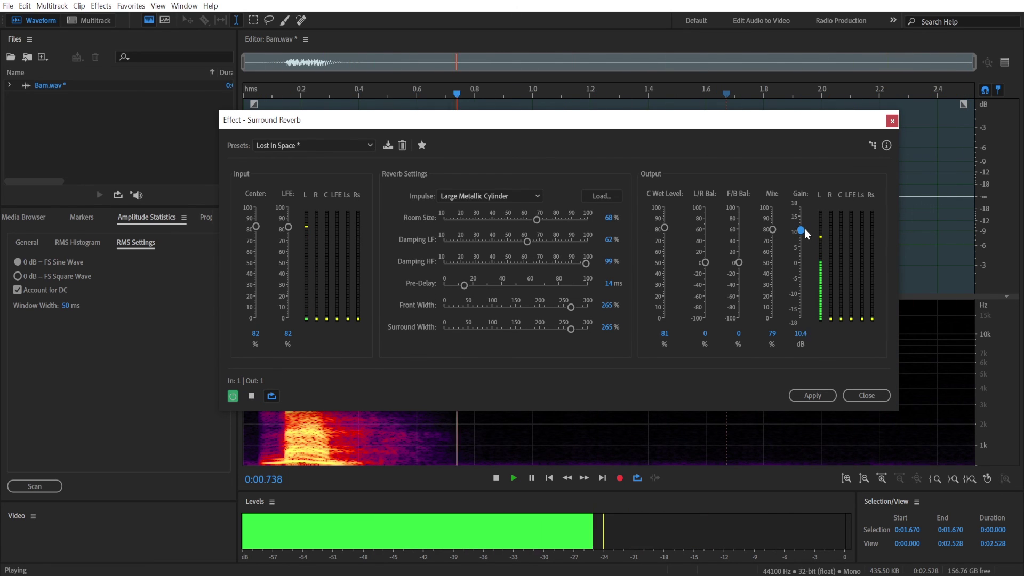
{"action": "left_click_drag", "start_coordinate": [802, 236], "coordinate": [801, 228]}
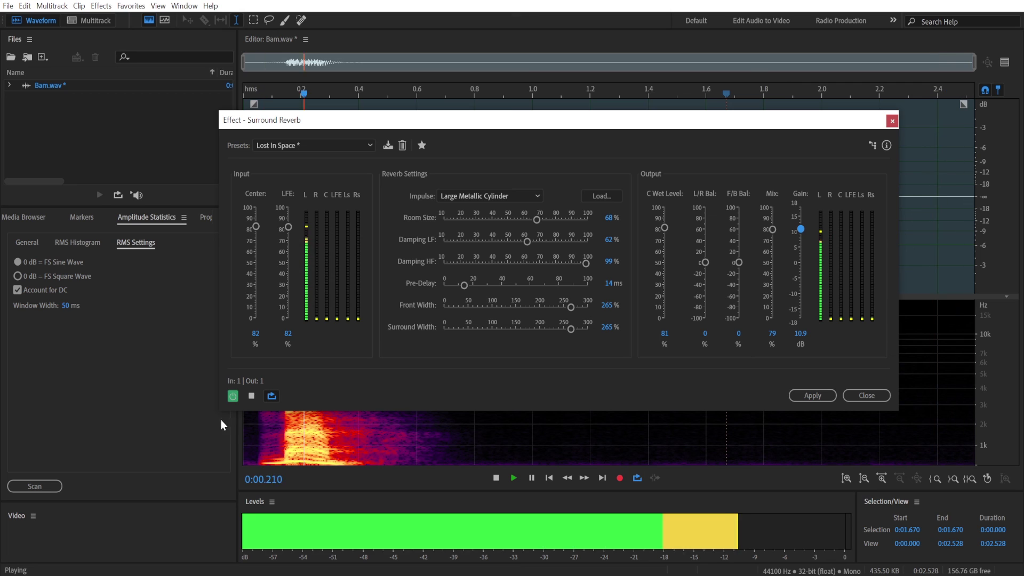
{"action": "left_click", "coordinate": [253, 396]}
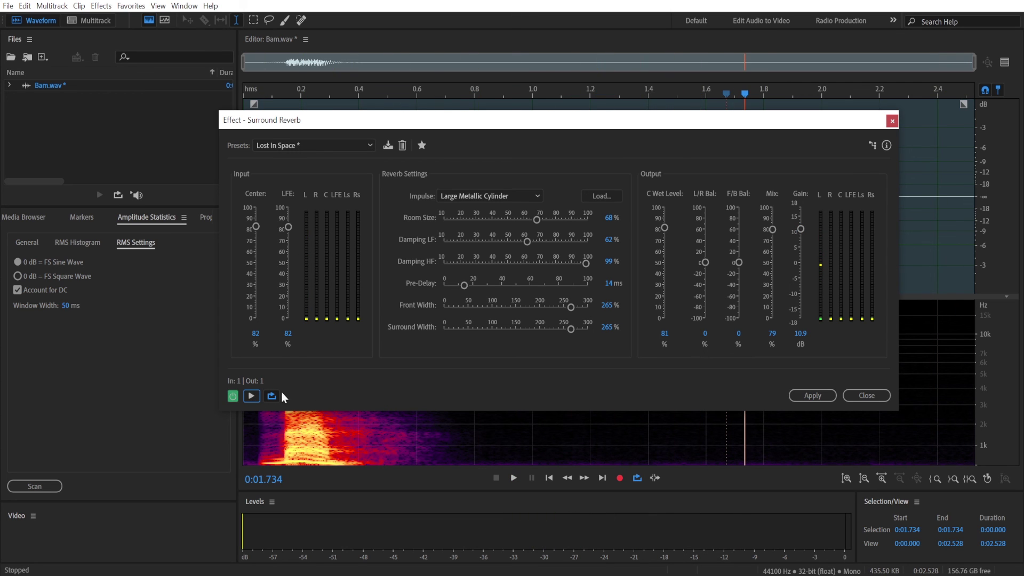
- Apply the Surround Reverb to the whole of Bam.wav
{"action": "left_click_drag", "start_coordinate": [503, 120], "coordinate": [499, 115]}
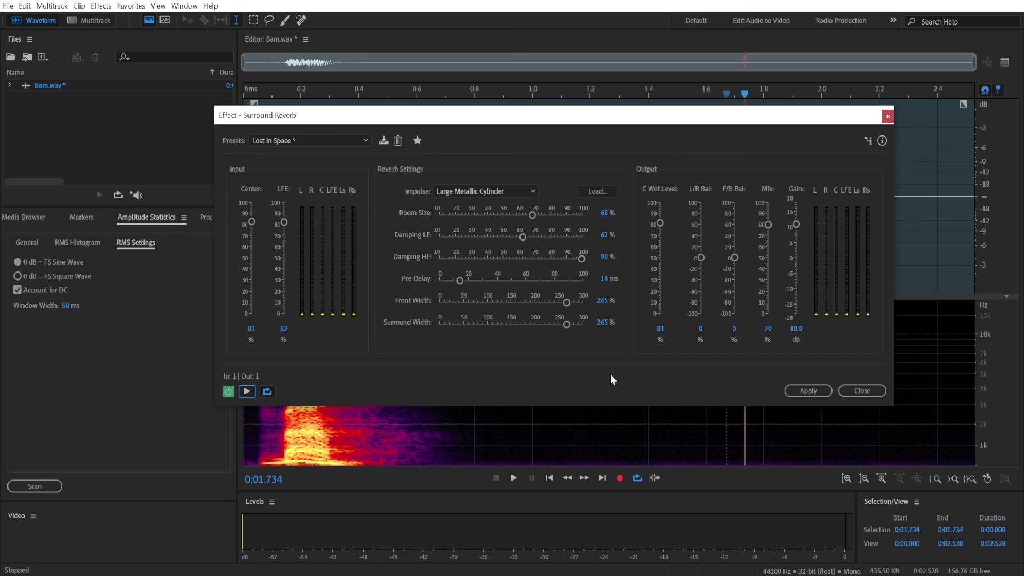
{"action": "left_click", "coordinate": [794, 390]}
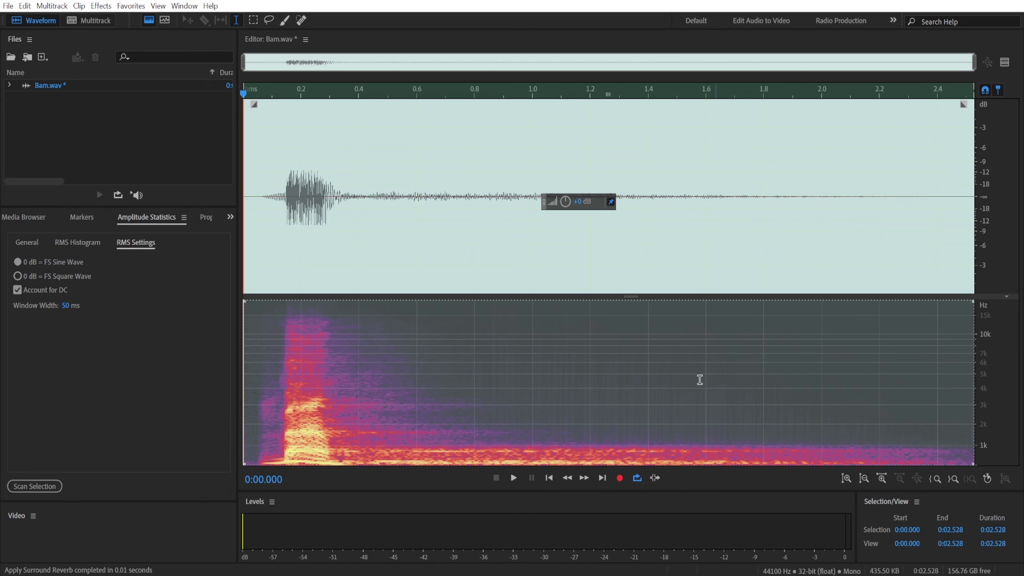
{"action": "left_click", "coordinate": [349, 249]}
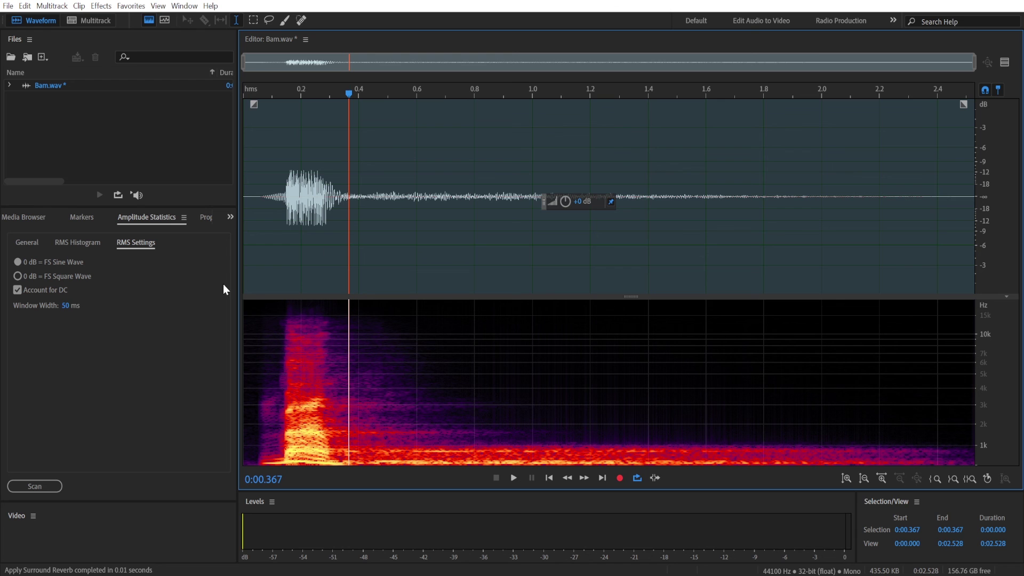